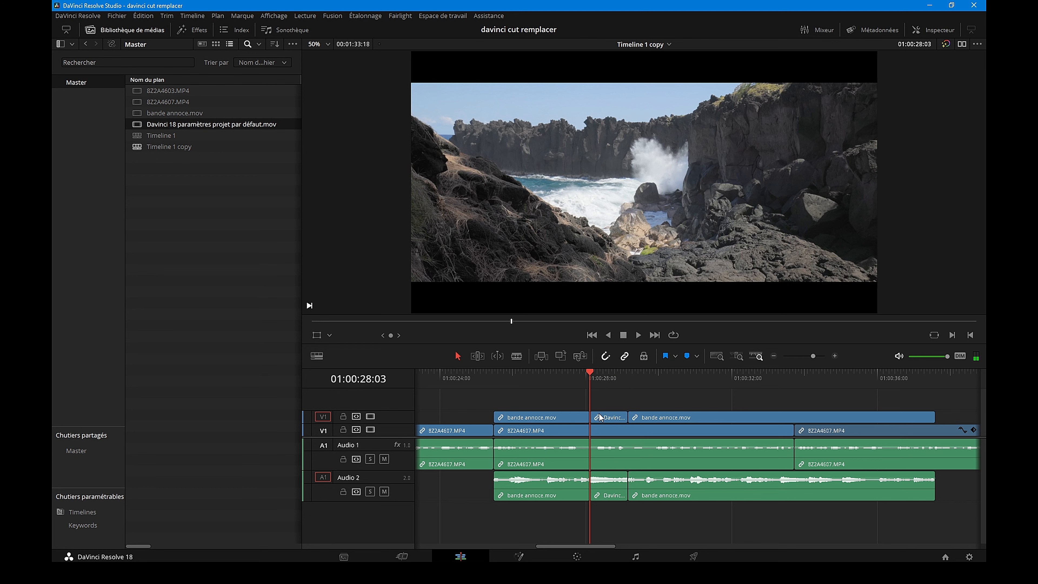
# Step: Examine the inserted Davinci 18 clip on the upper video track and compare it with its source clip
pyautogui.moveTo(591, 379); pyautogui.dragTo(614, 393)
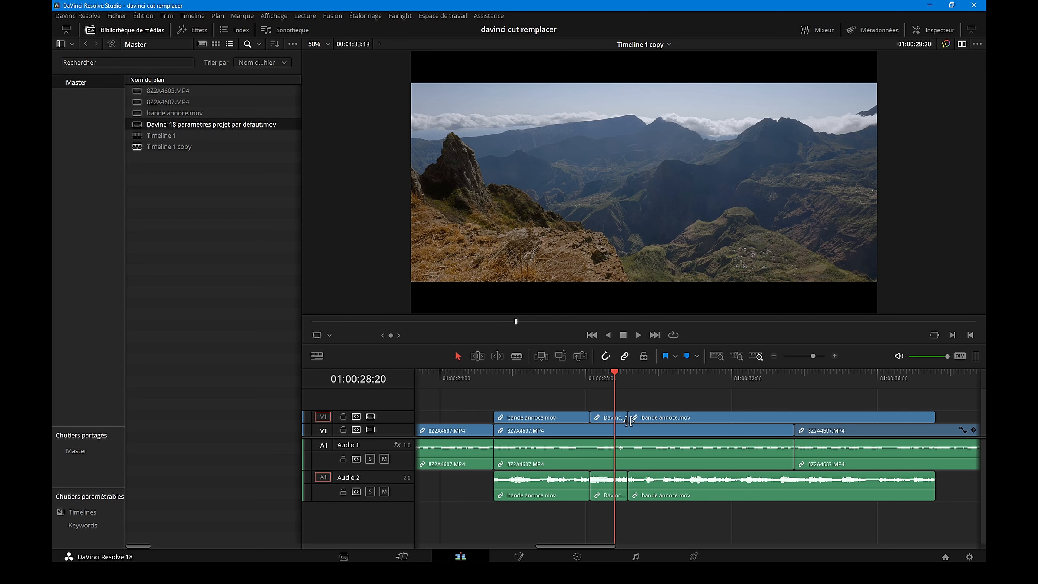
pyautogui.moveTo(615, 376); pyautogui.dragTo(594, 377)
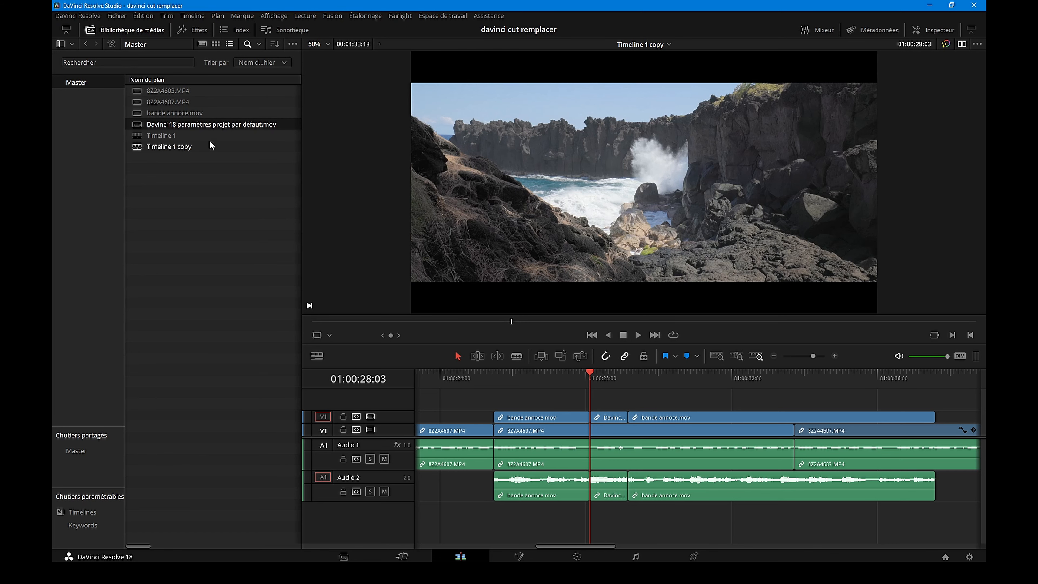
pyautogui.doubleClick(137, 125)
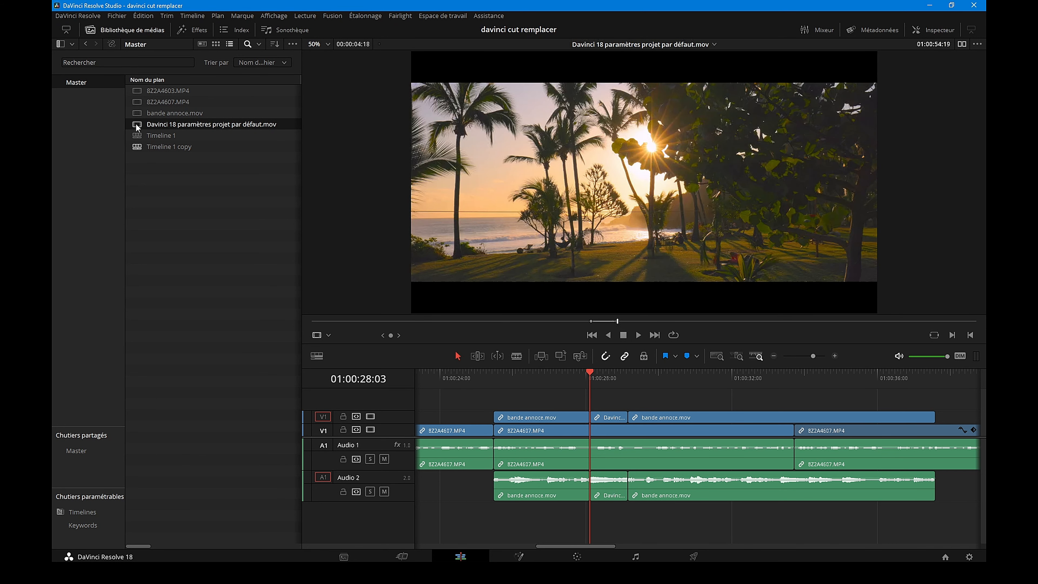
pyautogui.moveTo(591, 379); pyautogui.dragTo(618, 379)
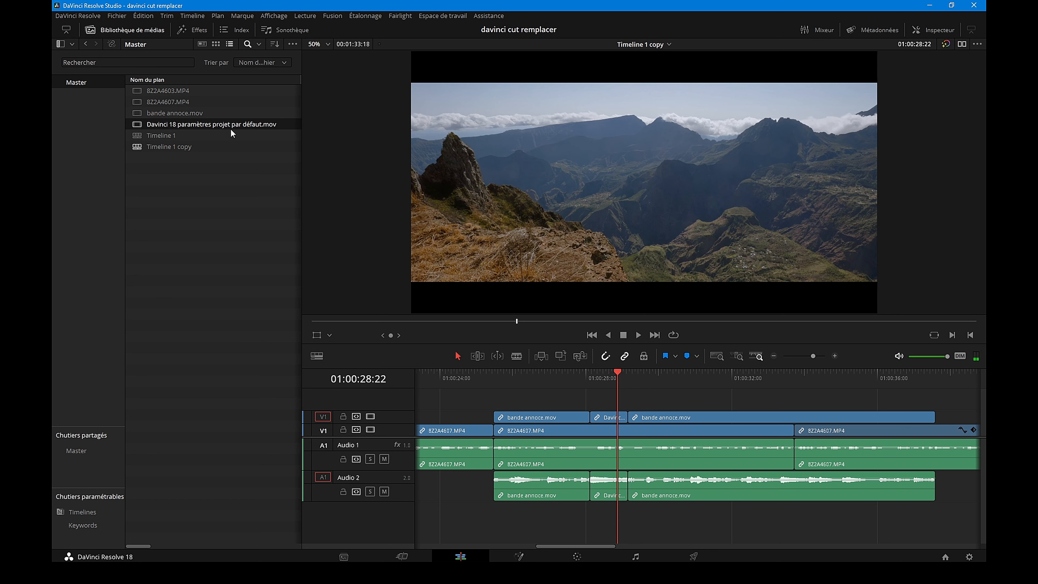
pyautogui.moveTo(616, 376); pyautogui.dragTo(608, 374)
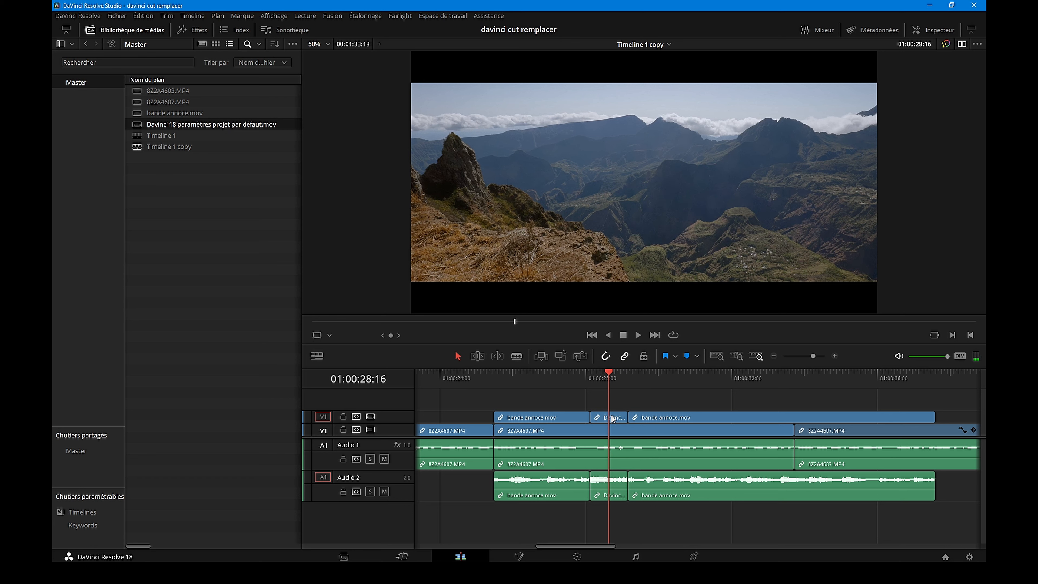
# Step: Undo the last overwrite and redo it video-only over the marked range, with the source audio disabled on Audio 2
pyautogui.doubleClick(612, 497)
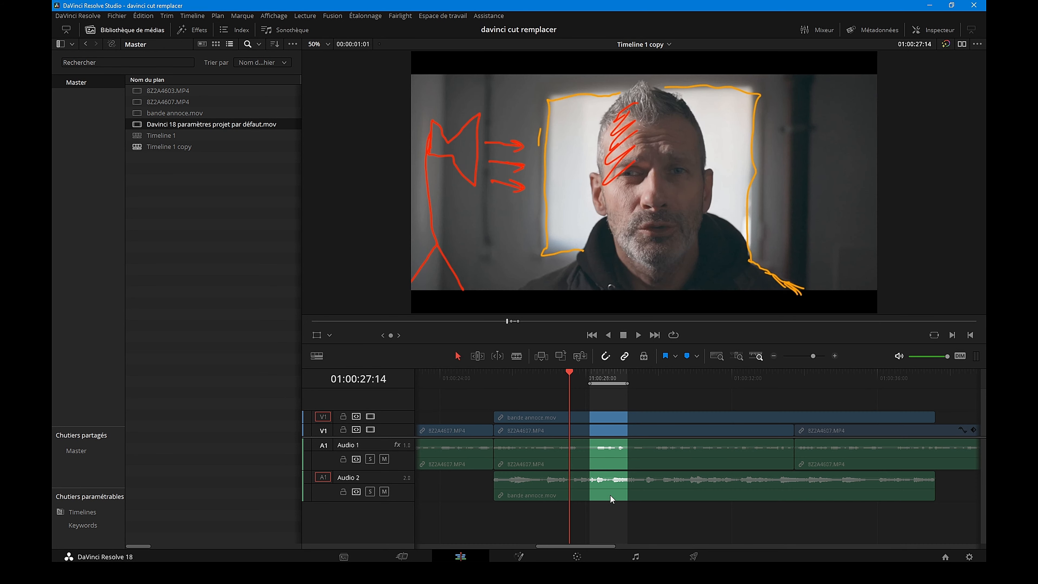
pyautogui.click(323, 476)
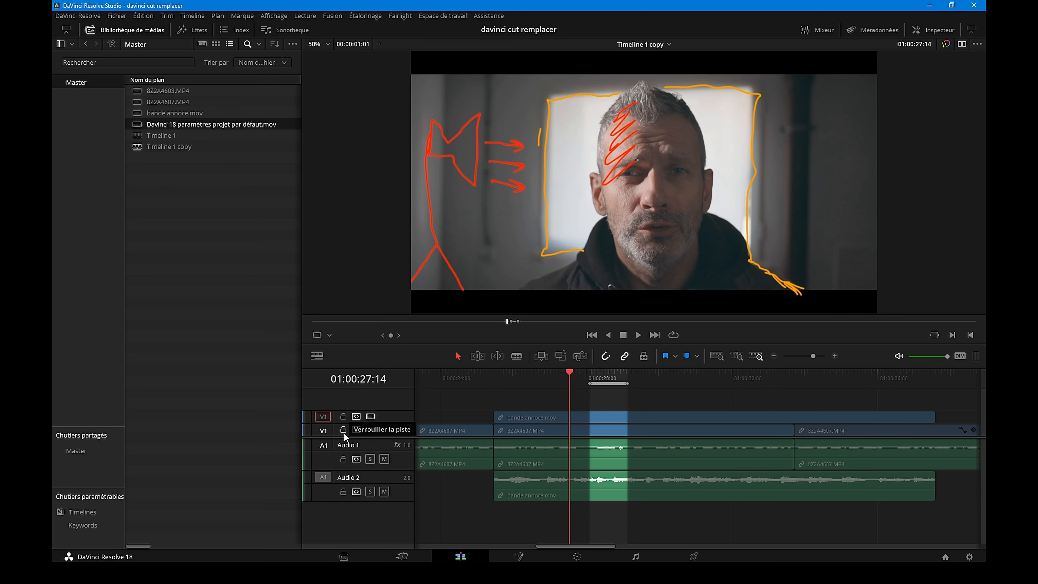
pyautogui.click(561, 356)
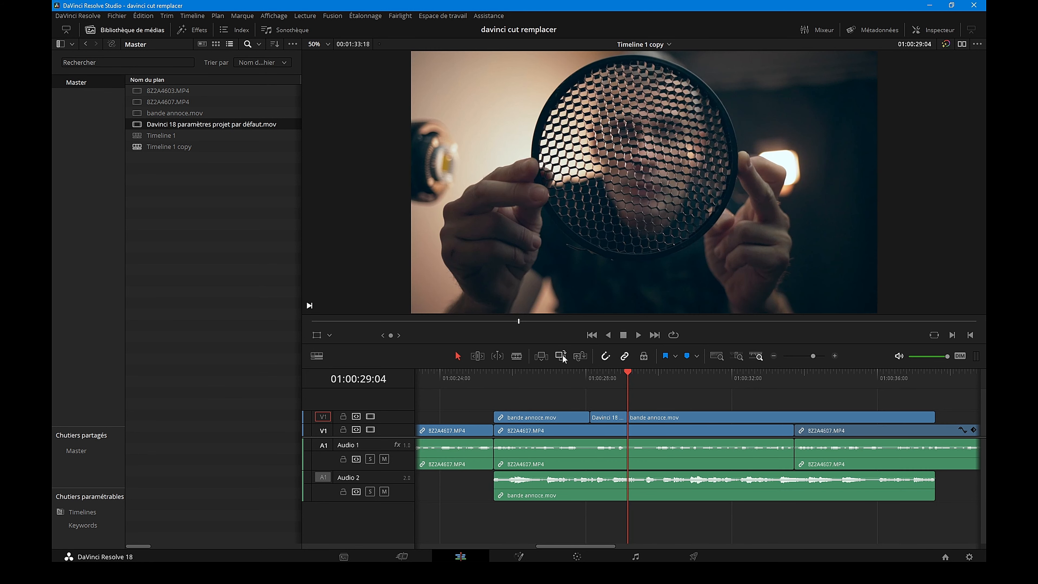
pyautogui.hotkey('ctrl', 's')
# Step: Review the overwritten section, checking the clip on the lower video track and the Davinci 18 insert above it
pyautogui.moveTo(625, 372); pyautogui.dragTo(550, 375)
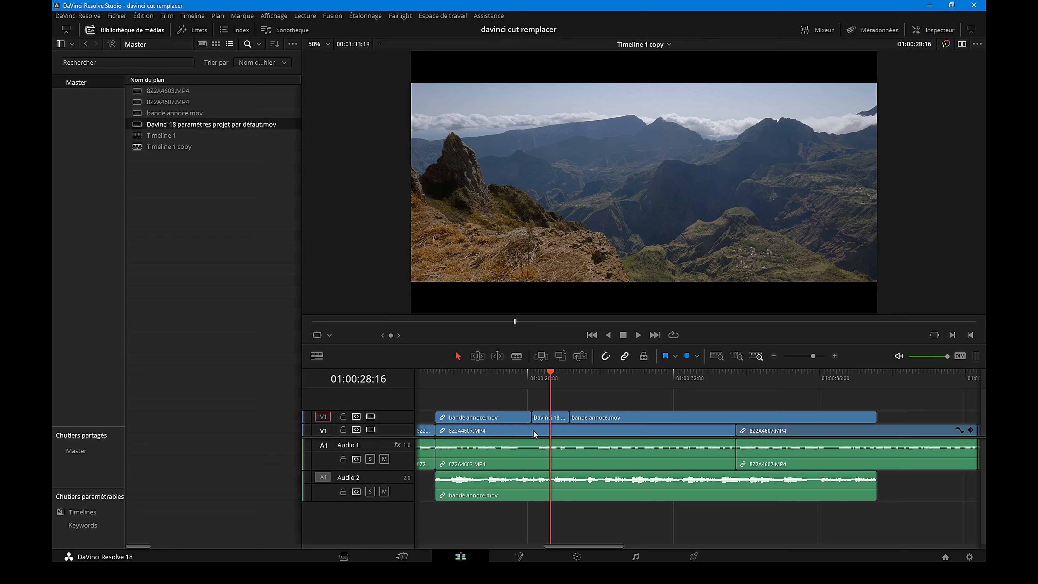
pyautogui.moveTo(544, 375); pyautogui.dragTo(547, 377)
pyautogui.click(524, 431)
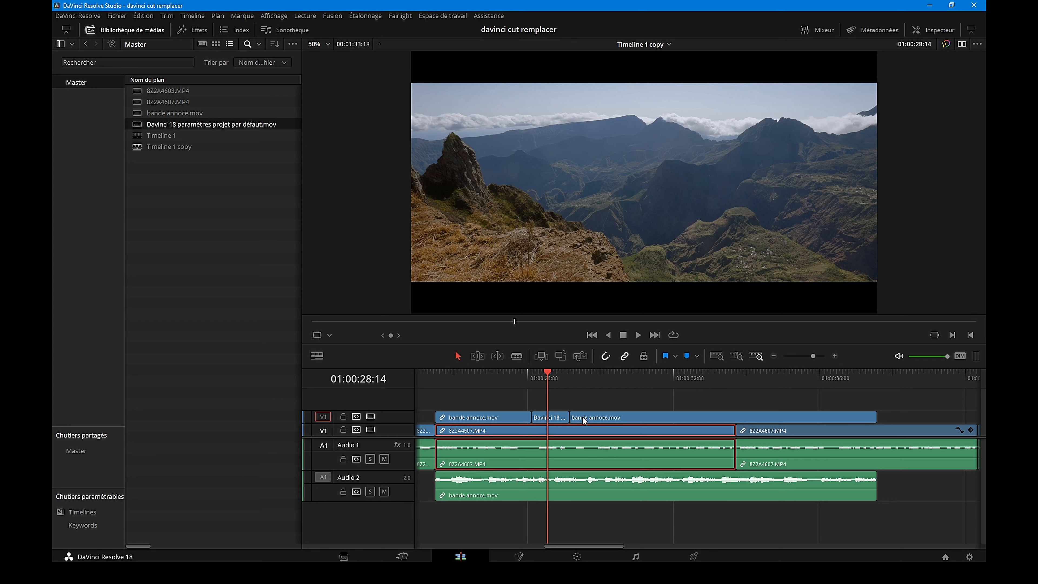
pyautogui.click(556, 419)
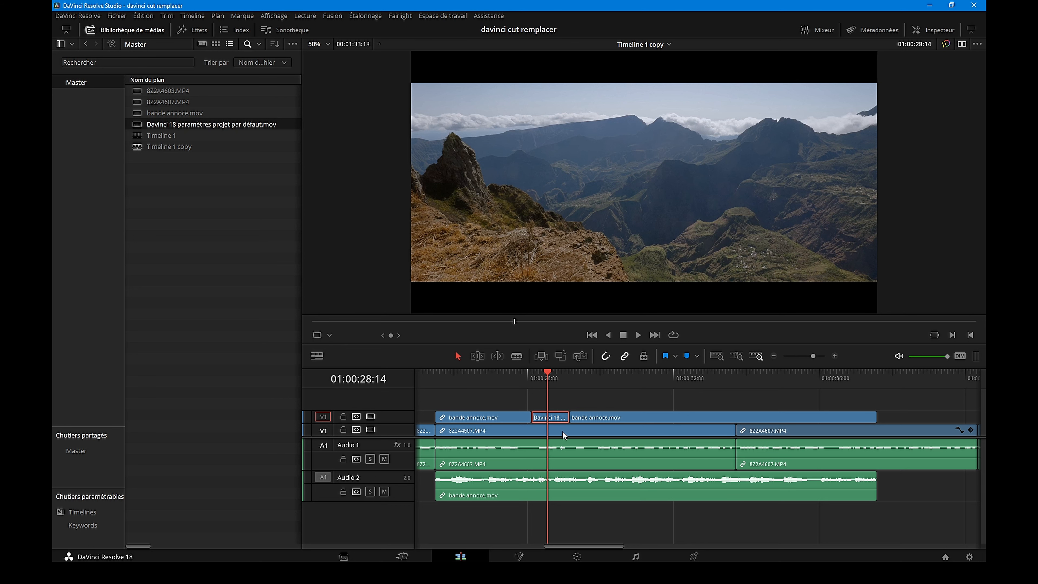
pyautogui.press('Left')
# Step: Route the source video and audio to the lowest video track and Audio 1, and mark the range 01:00:02:15 to 01:00:03:02
pyautogui.moveTo(546, 375); pyautogui.dragTo(496, 404)
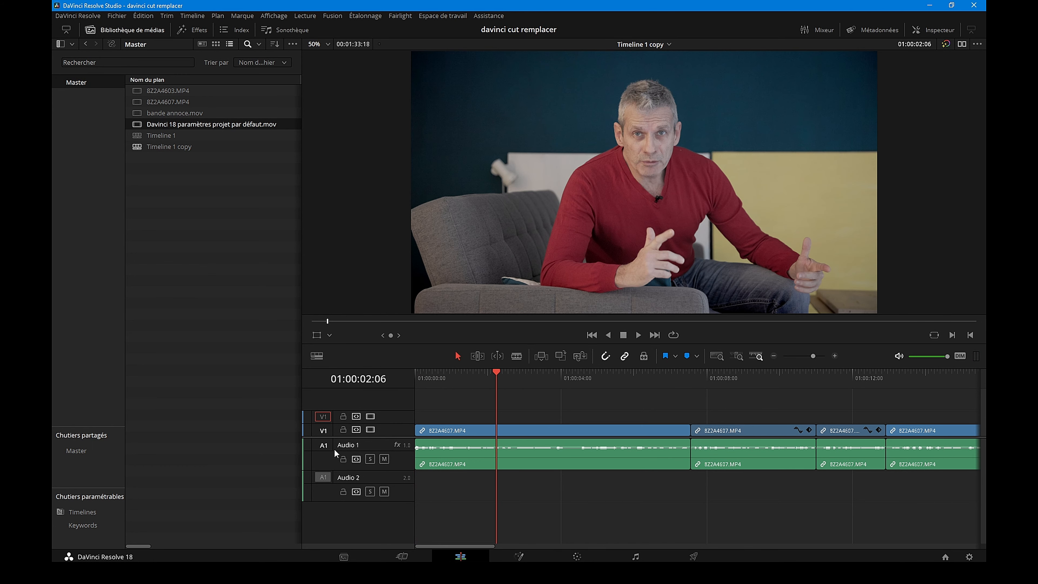
pyautogui.click(323, 429)
pyautogui.click(325, 444)
pyautogui.moveTo(500, 376); pyautogui.dragTo(527, 393)
pyautogui.press('i')
pyautogui.press('o')
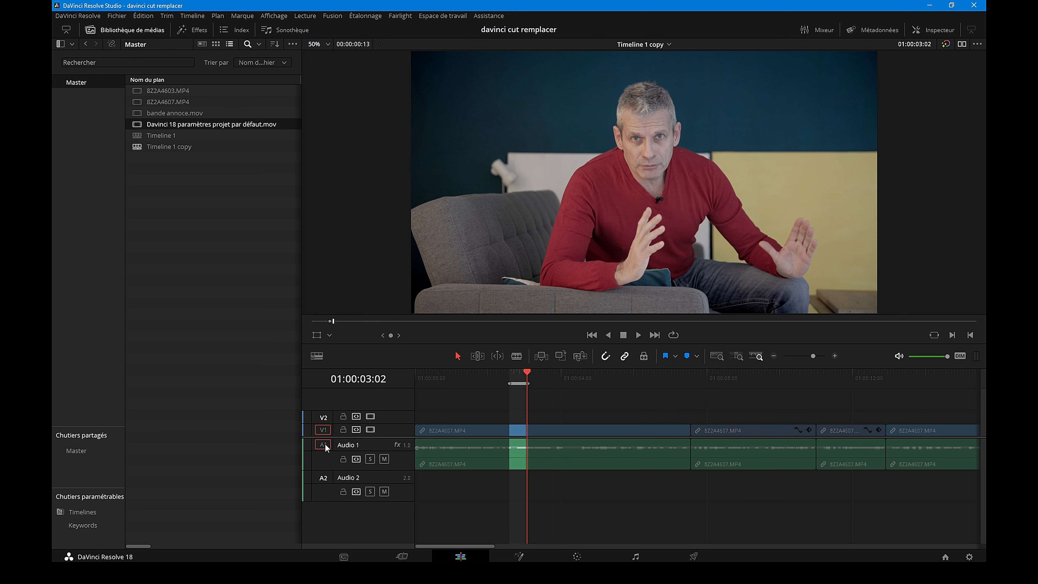
# Step: Overwrite the marked range with only the video of Davinci 18 paramètres projet par défaut.mov, and enlarge the Video 1 track
pyautogui.doubleClick(135, 125)
pyautogui.moveTo(671, 189)
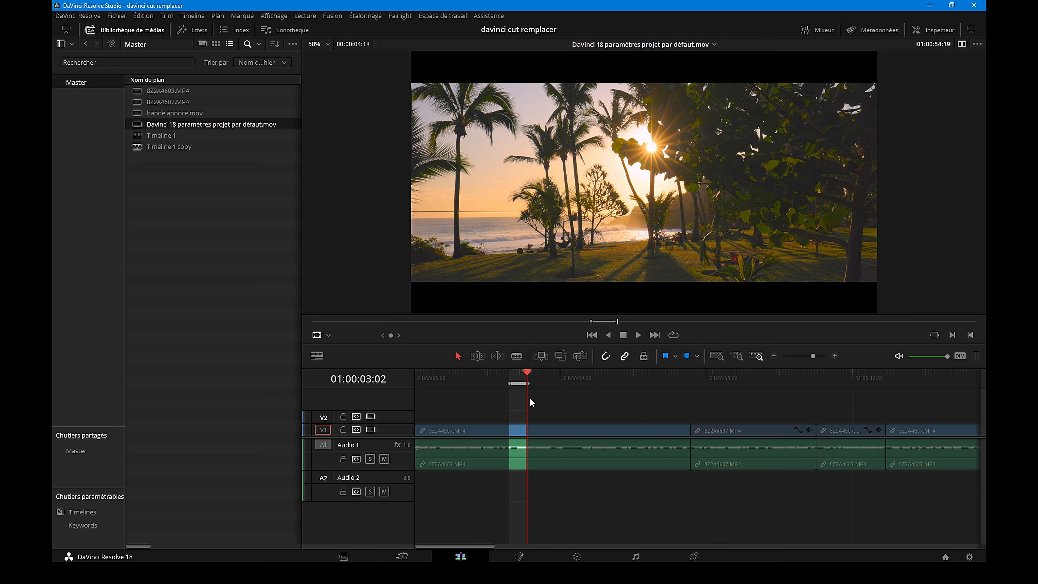
pyautogui.click(561, 358)
pyautogui.moveTo(401, 423); pyautogui.dragTo(401, 392)
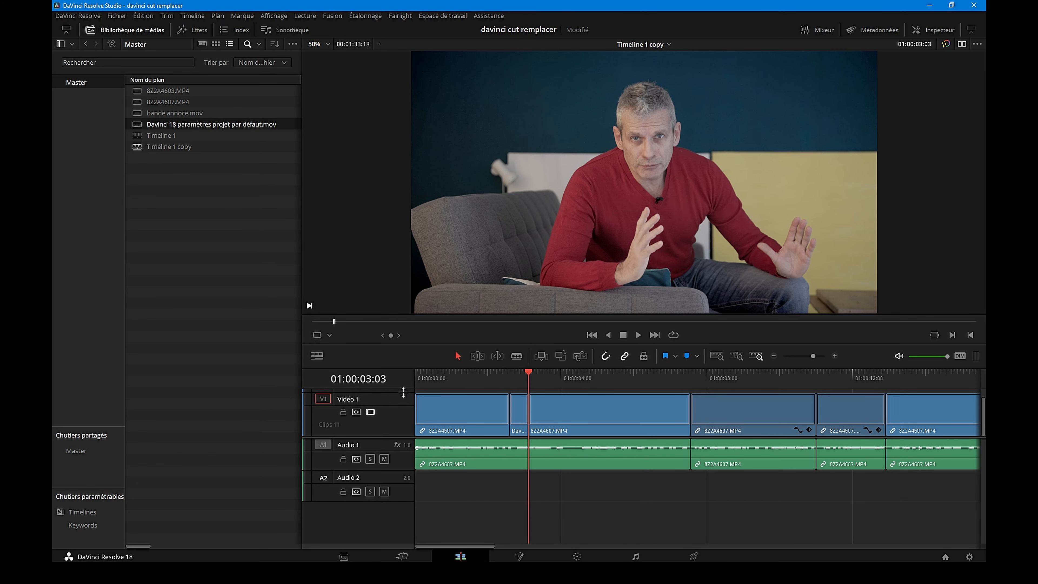
# Step: Play the timeline through the short Davinci 18 insert, starting at 01:00:02:06
pyautogui.click(509, 372)
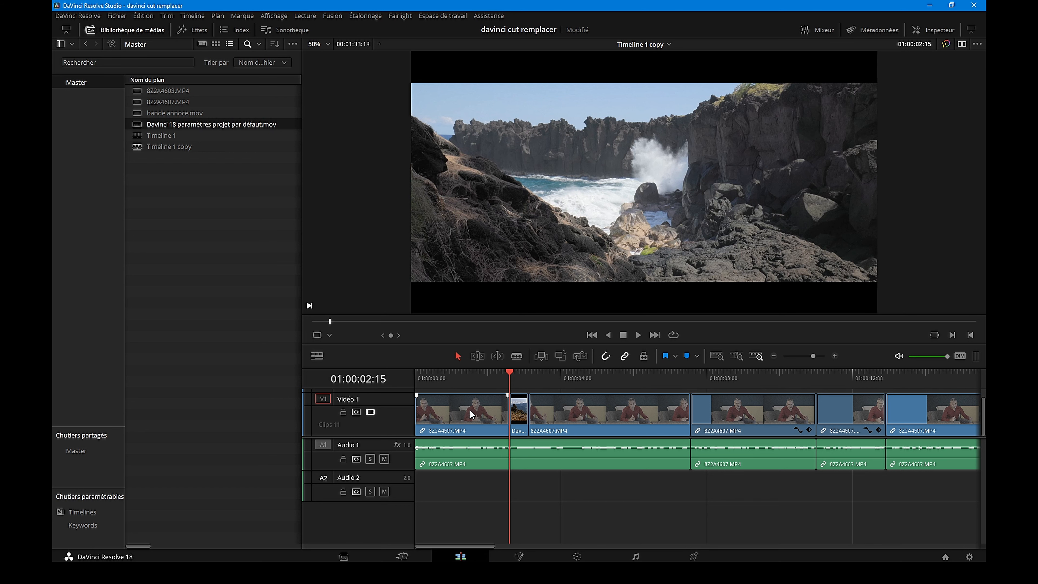
pyautogui.click(499, 380)
pyautogui.click(637, 336)
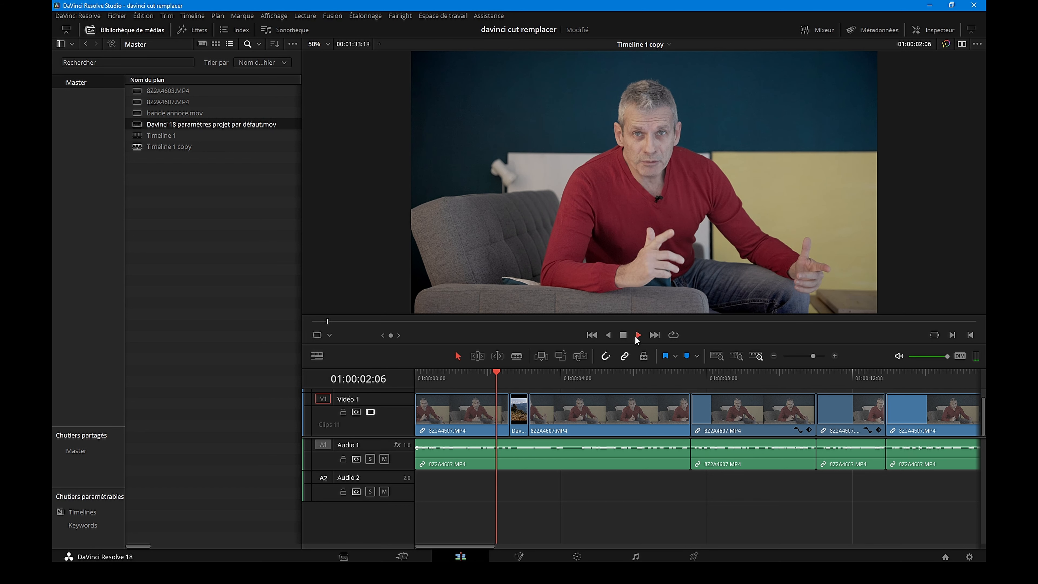
pyautogui.click(623, 335)
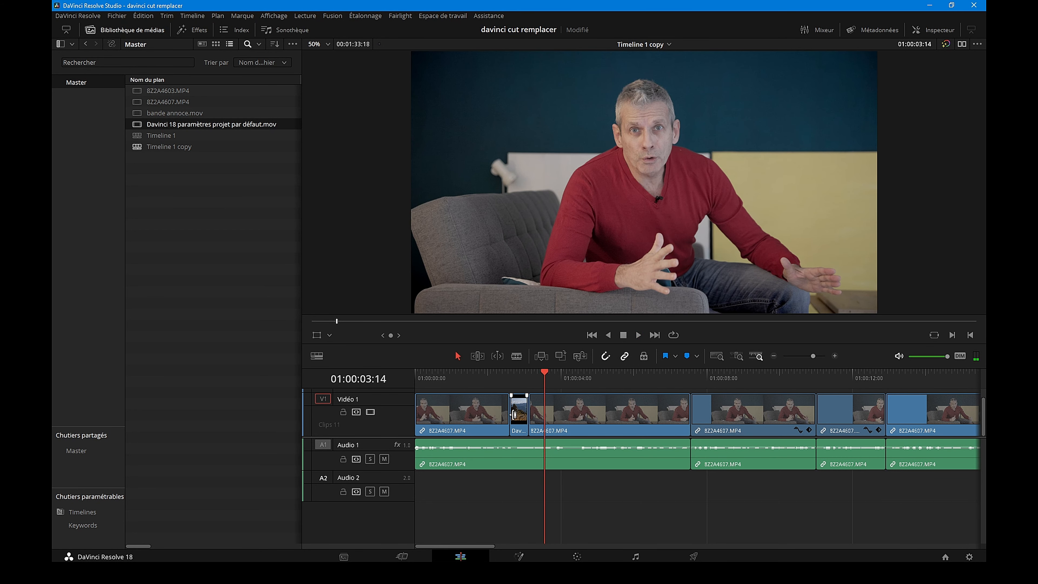
# Step: Undo the short insert and overwrite with the Davinci 18 clip from a single In point at 01:00:02:01
pyautogui.moveTo(517, 418); pyautogui.dragTo(489, 379)
pyautogui.press('i')
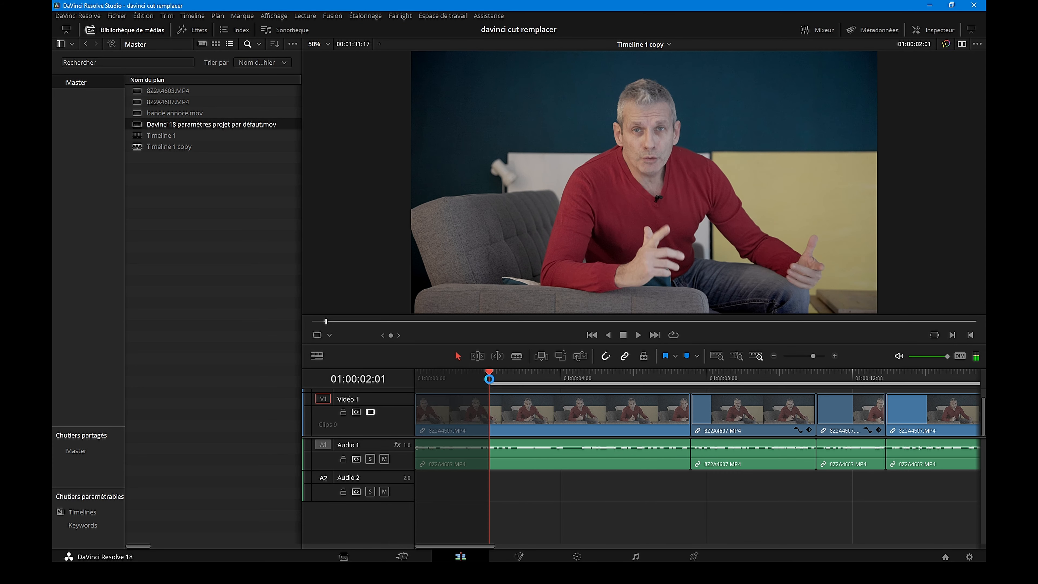
pyautogui.click(559, 356)
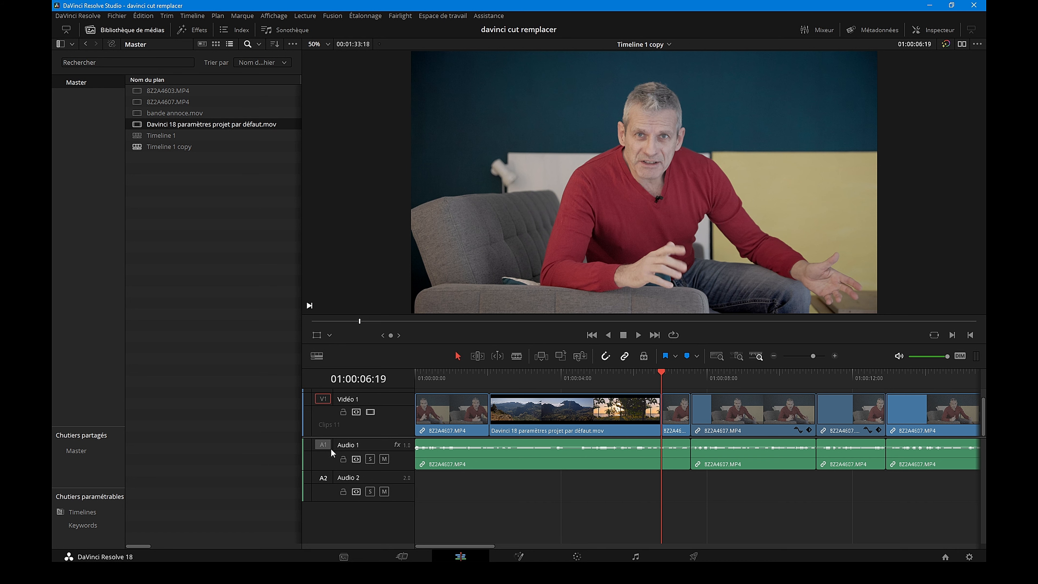
# Step: Check the start and end of the Davinci 18 insert on Video 1 against the source clip's marked range
pyautogui.moveTo(658, 373); pyautogui.dragTo(656, 421)
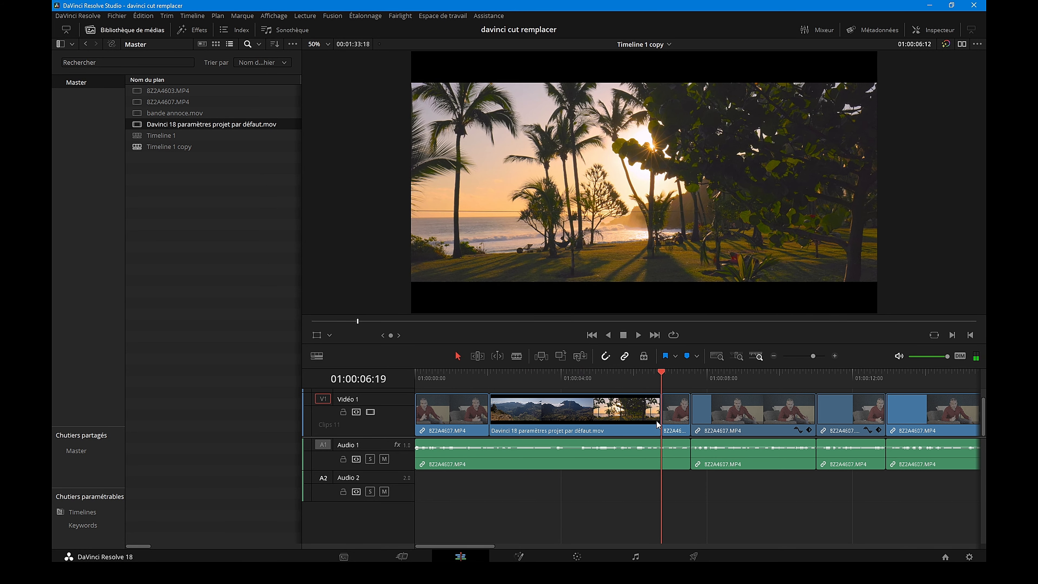
pyautogui.doubleClick(137, 127)
pyautogui.click(570, 402)
pyautogui.moveTo(571, 402); pyautogui.dragTo(490, 397)
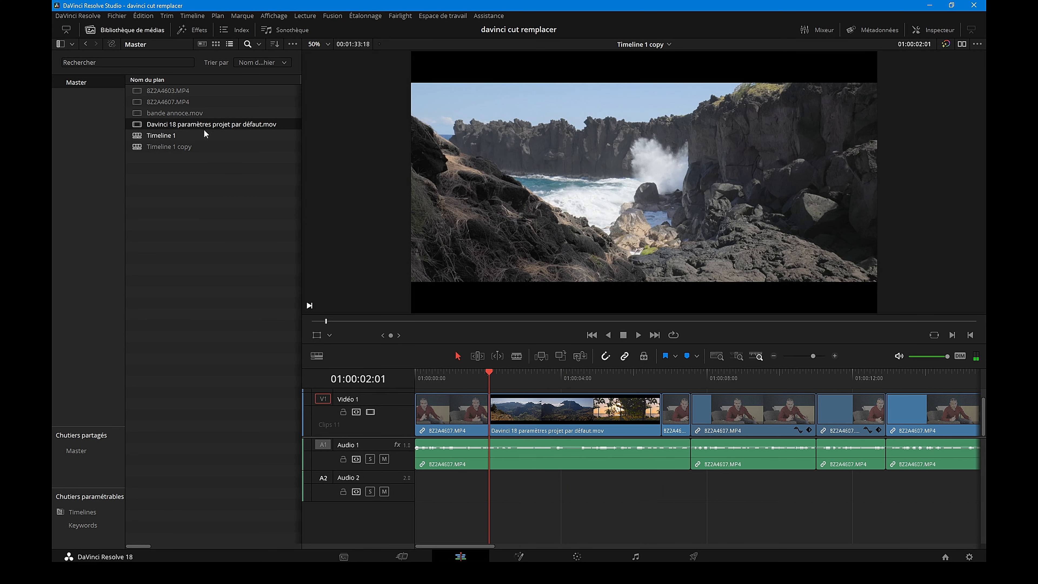
pyautogui.moveTo(491, 377)
pyautogui.mouseDown()
pyautogui.moveTo(516, 379)
pyautogui.moveTo(496, 380)
pyautogui.mouseUp()
# Step: Undo the last overwrite, set the In point to 01:00:03:18, and overwrite Video 1 with the Davinci 18 clip from there
pyautogui.hotkey('ctrl', 'z')
pyautogui.click(549, 374)
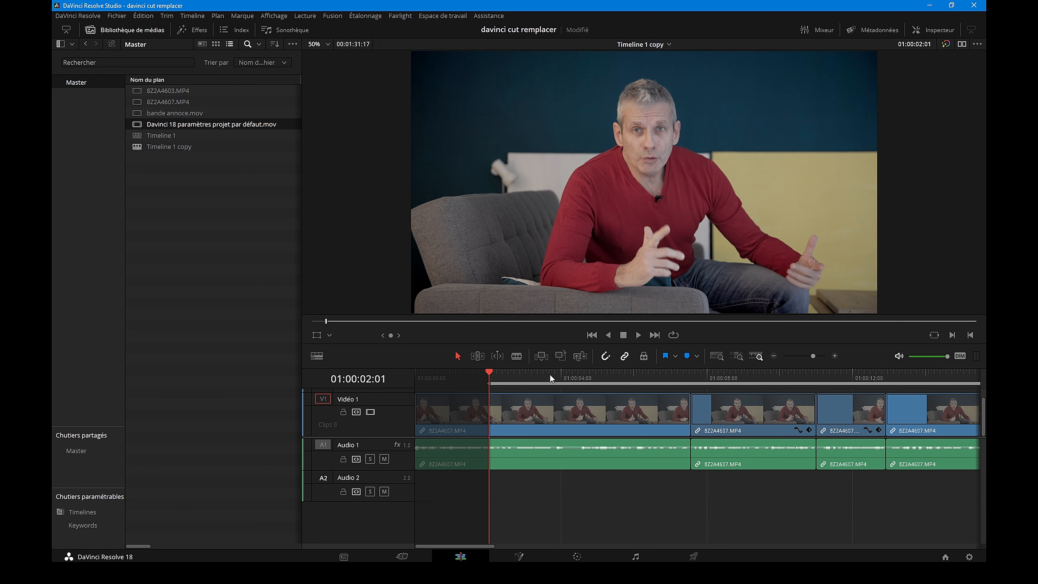
pyautogui.click(550, 374)
pyautogui.press('i')
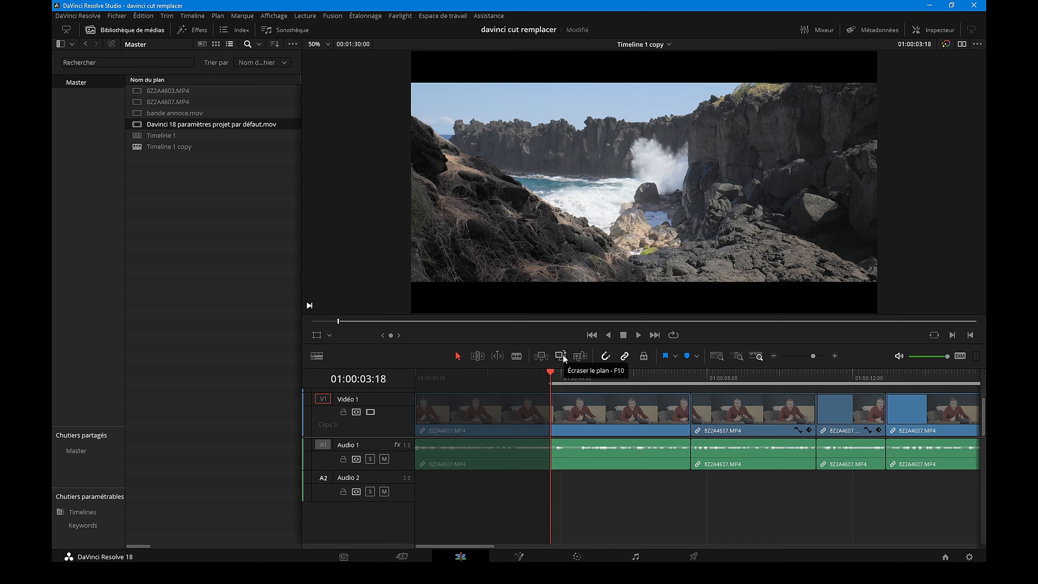
pyautogui.click(563, 354)
pyautogui.moveTo(722, 372); pyautogui.dragTo(630, 395)
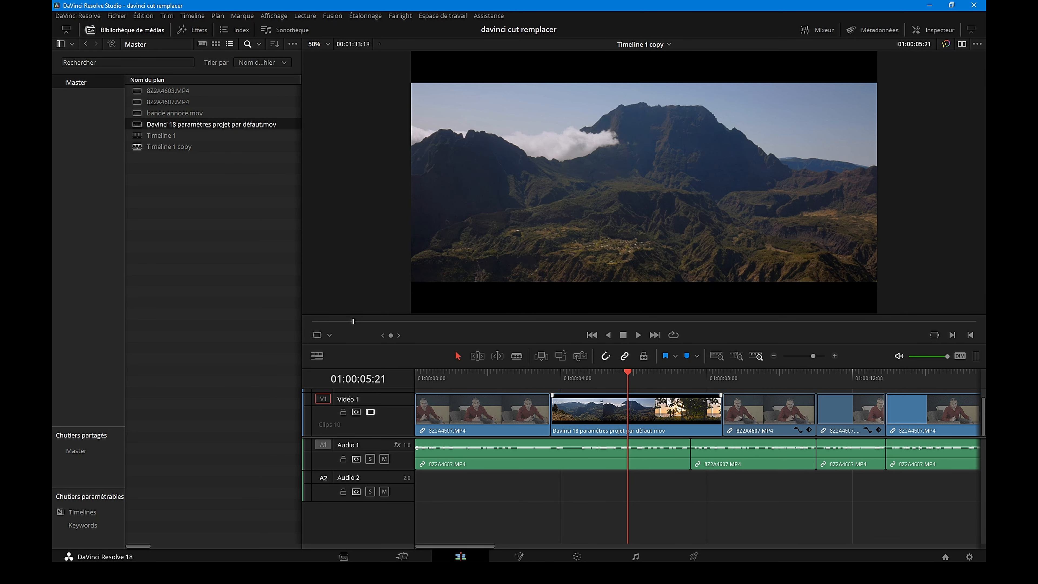
# Step: Undo the last overwrite, add an Out point at 01:00:07:14, and overwrite the marked range with the Davinci 18 clip
pyautogui.hotkey('ctrl', 'z')
pyautogui.moveTo(549, 373); pyautogui.dragTo(692, 388)
pyautogui.press('o')
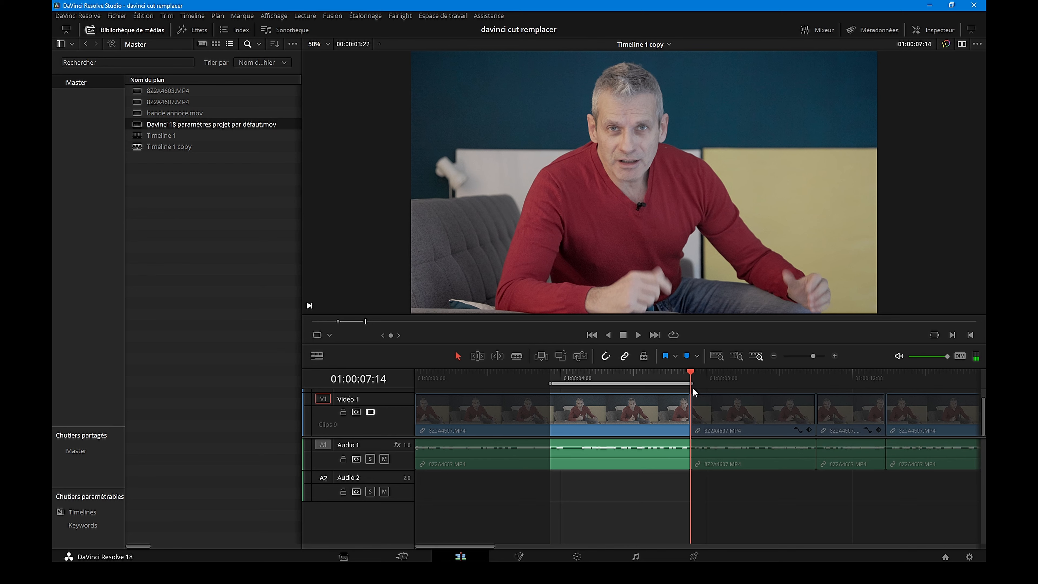
pyautogui.click(561, 355)
pyautogui.moveTo(688, 374)
pyautogui.mouseDown()
pyautogui.moveTo(575, 376)
pyautogui.moveTo(684, 383)
pyautogui.mouseUp()
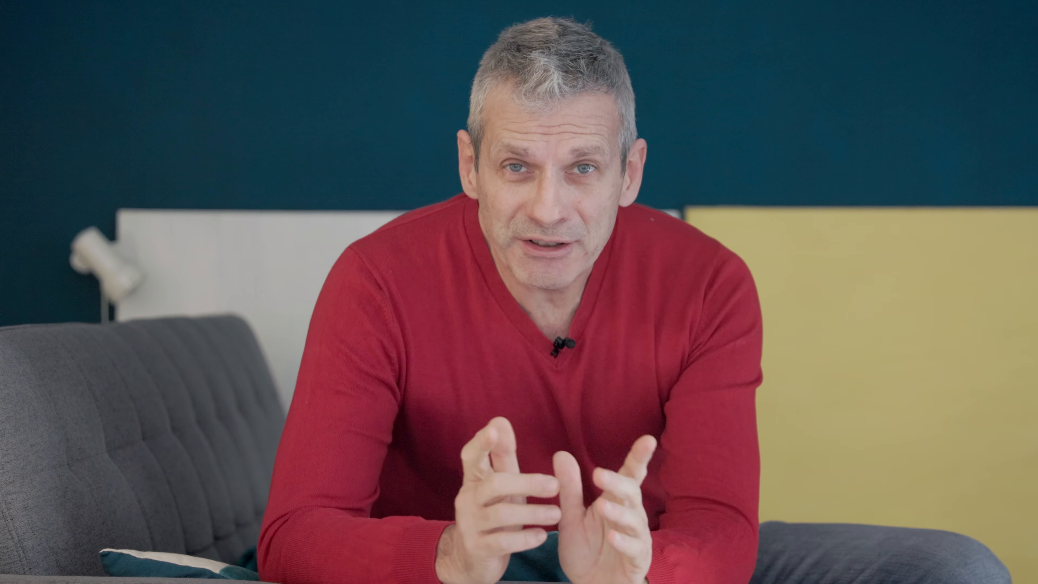